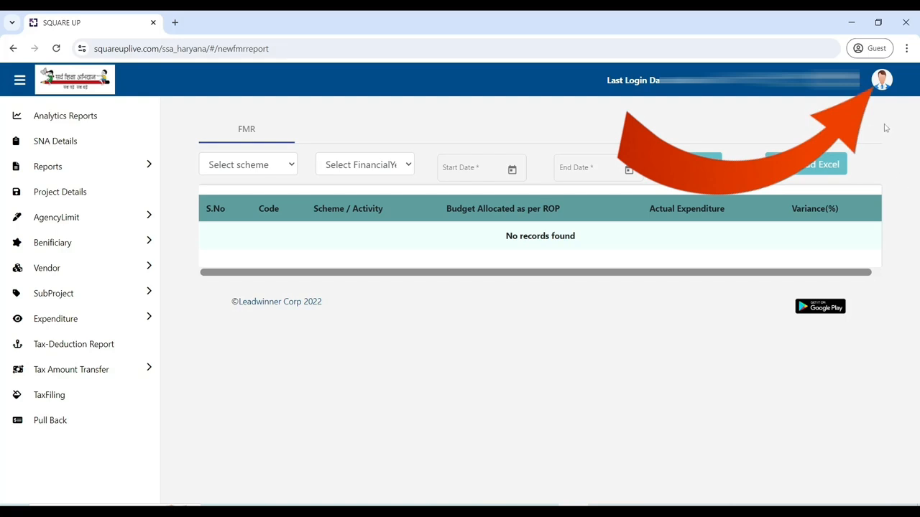
Open the employee list in Administration, start a new employee record, enter the operator's employee ID and check its availability
{"action": "left_click", "coordinate": [882, 82]}
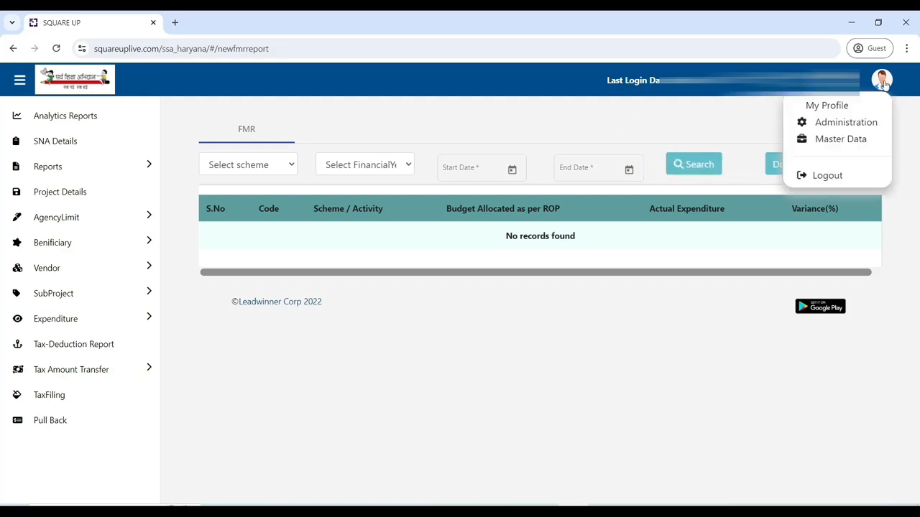
{"action": "left_click", "coordinate": [869, 123]}
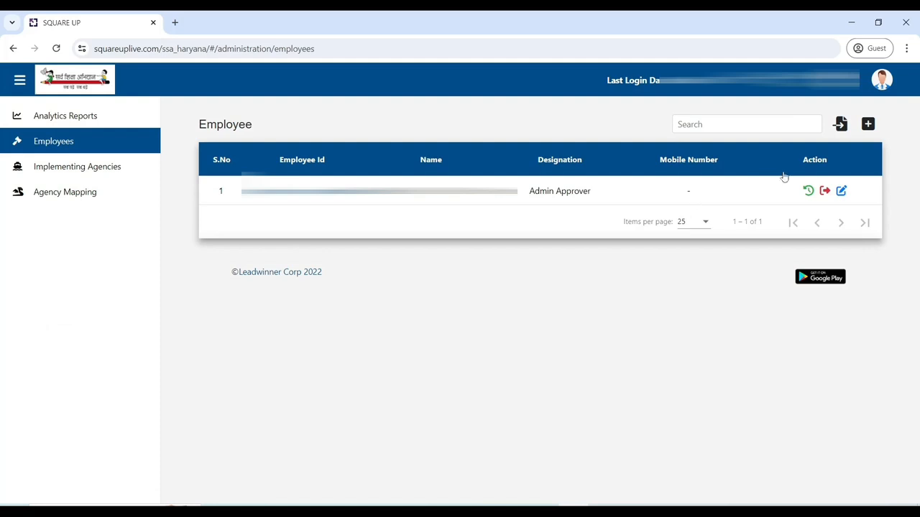
{"action": "left_click", "coordinate": [868, 125]}
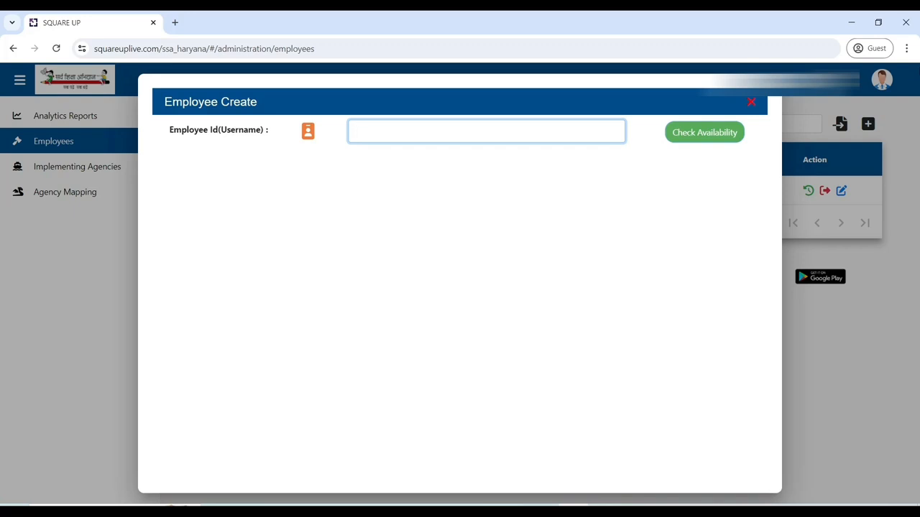
{"action": "type", "text": "OP"}
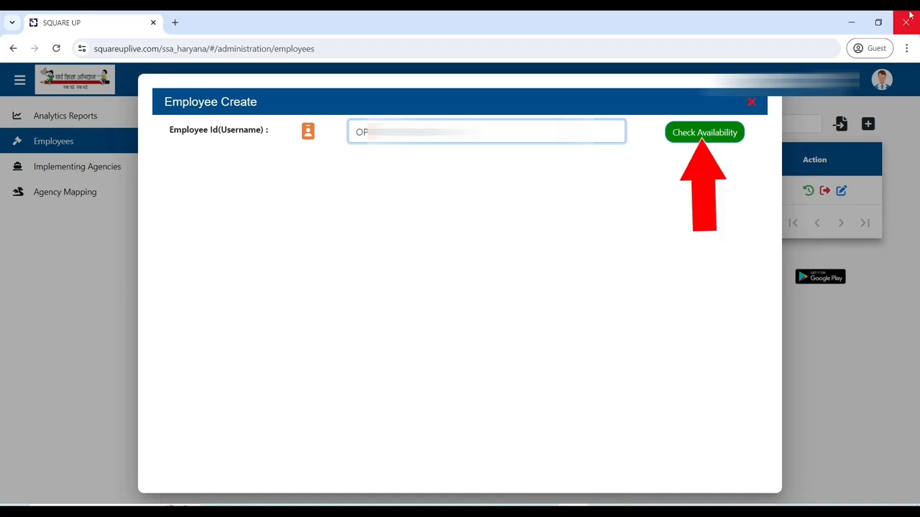
{"action": "left_click", "coordinate": [707, 142]}
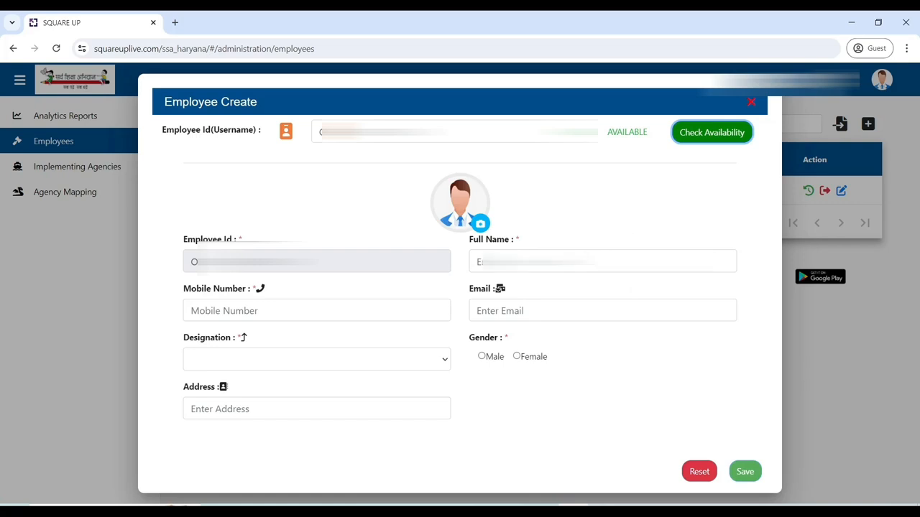
Fill in the operator's full name, mobile number and e-mail in the new employee record
{"action": "left_click", "coordinate": [541, 261]}
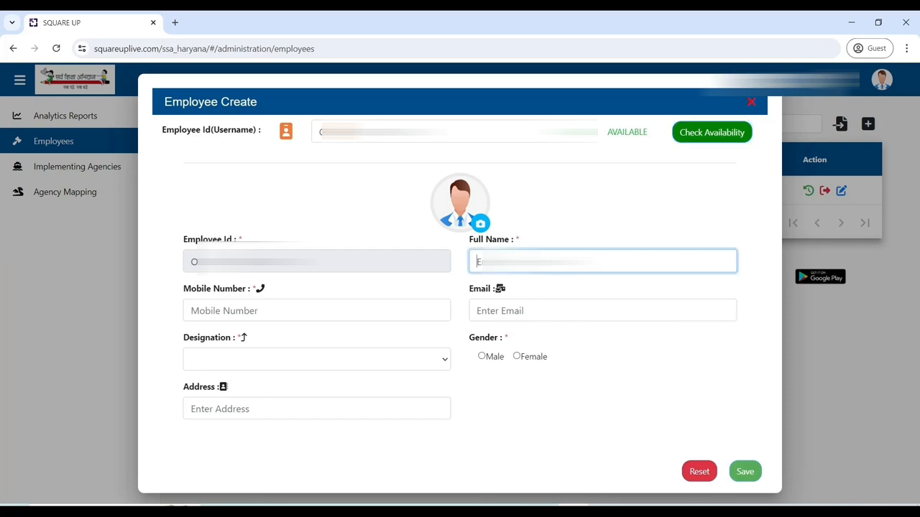
{"action": "type", "text": "R"}
{"action": "left_click", "coordinate": [374, 312]}
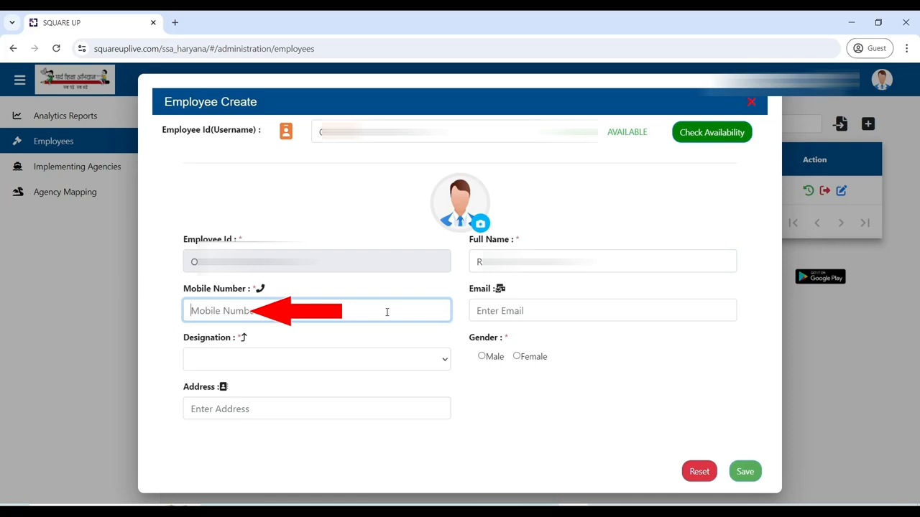
{"action": "type", "text": "89"}
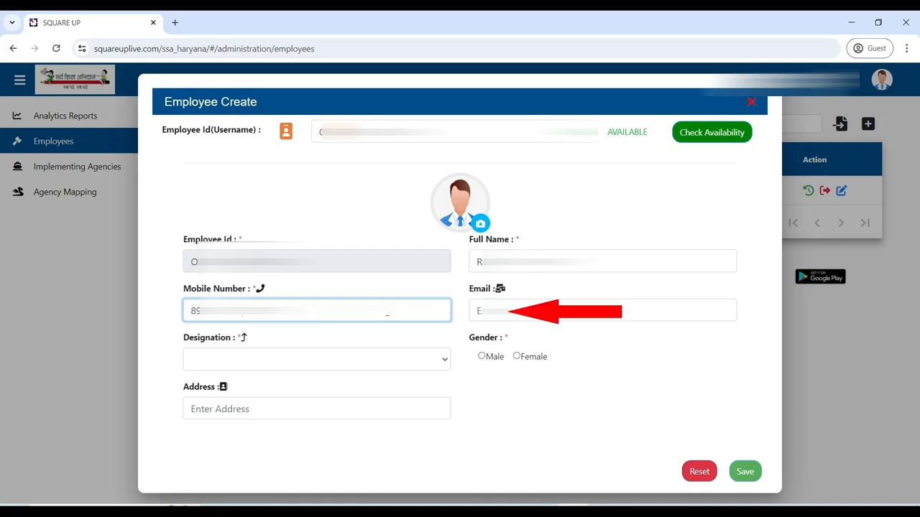
{"action": "left_click", "coordinate": [503, 312]}
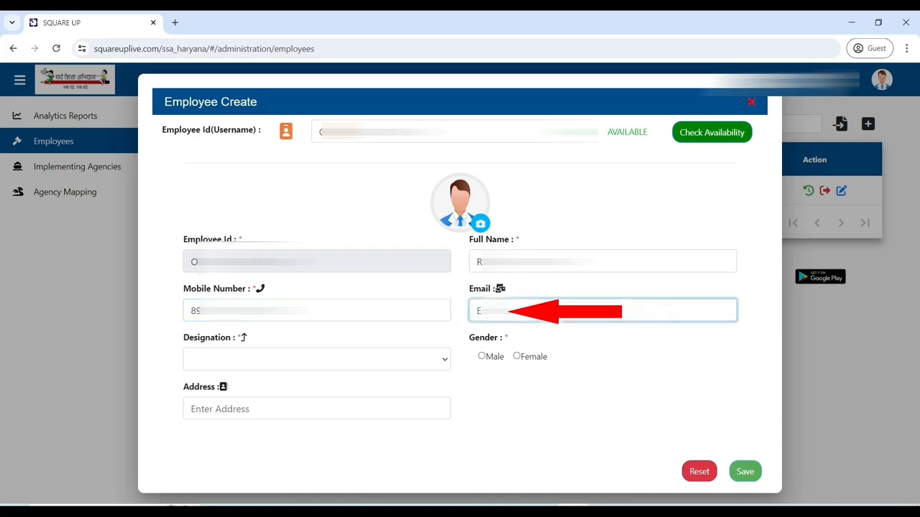
{"action": "type", "text": "R"}
{"action": "key", "text": "BackSpace"}
{"action": "type", "text": "ra"}
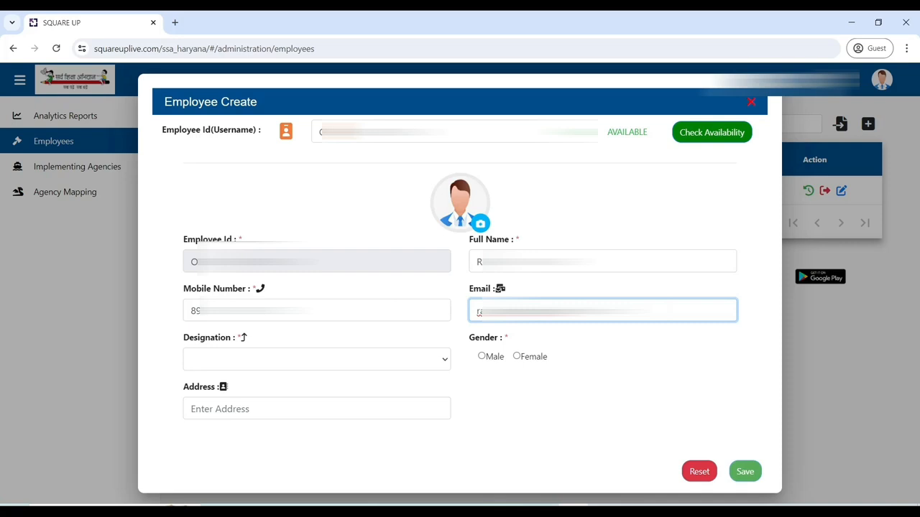
Set the operator's designation to TGT SANSKRIT and gender to Male, enter the address, and save the employee record
{"action": "left_click", "coordinate": [393, 360]}
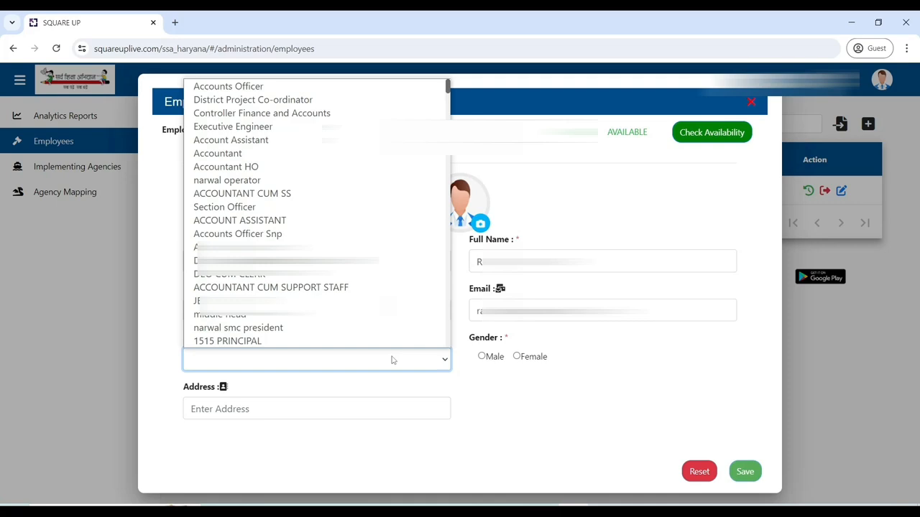
{"action": "type", "text": "tgt"}
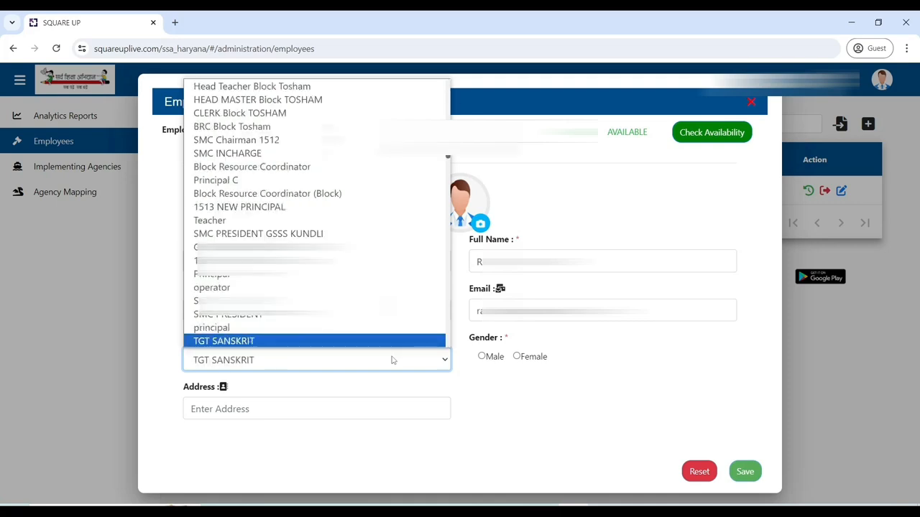
{"action": "left_click", "coordinate": [384, 345]}
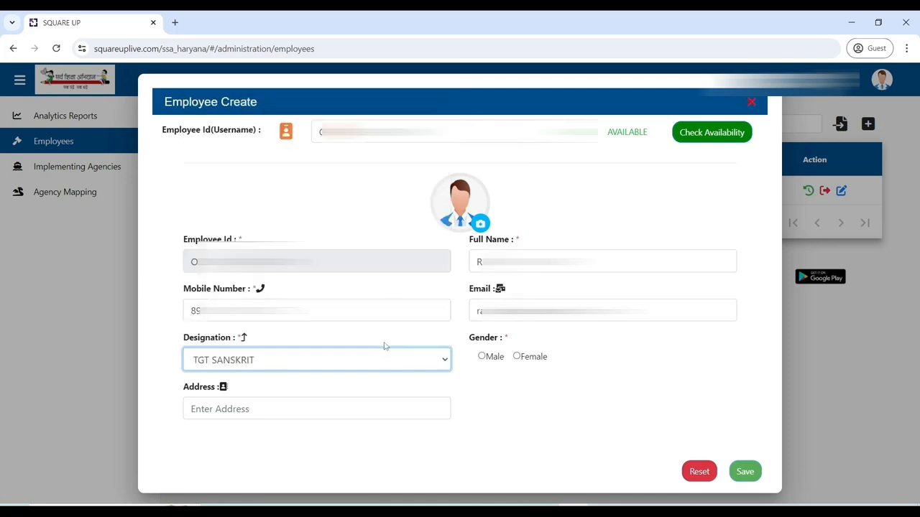
{"action": "left_click", "coordinate": [481, 357]}
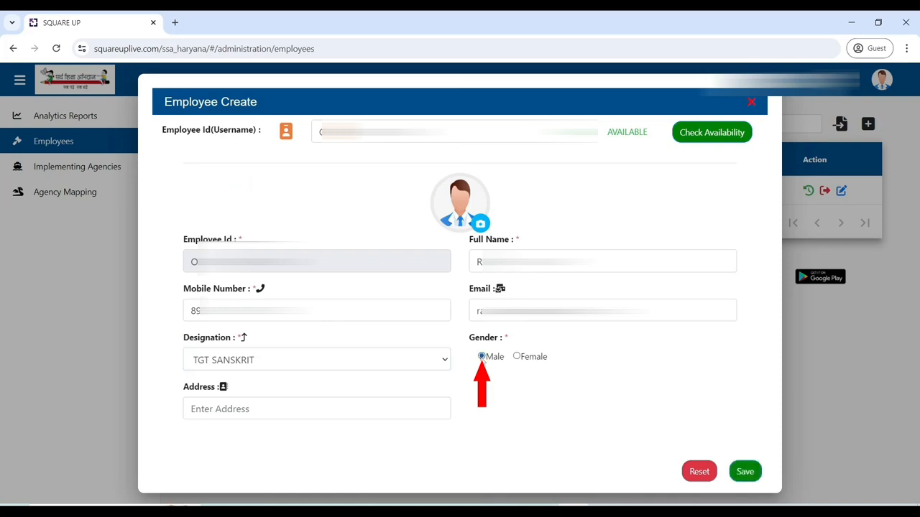
{"action": "left_click", "coordinate": [364, 405]}
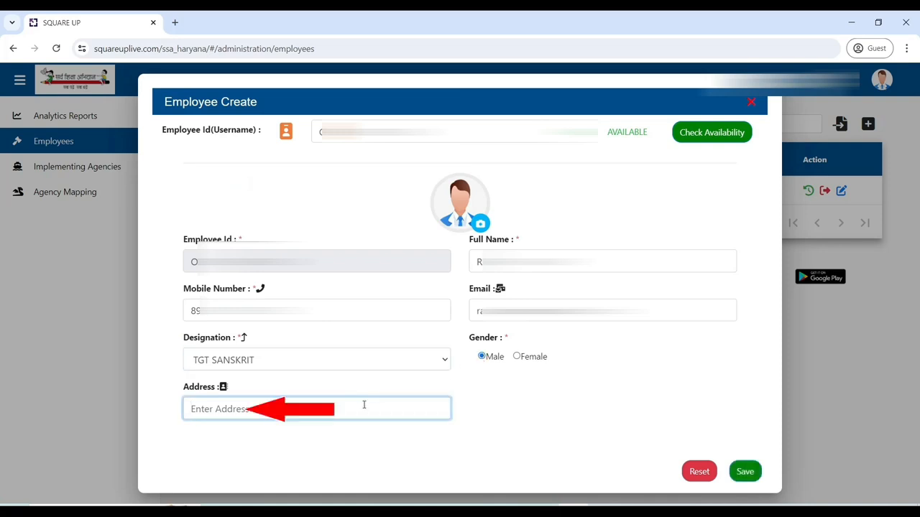
{"action": "type", "text": "T"}
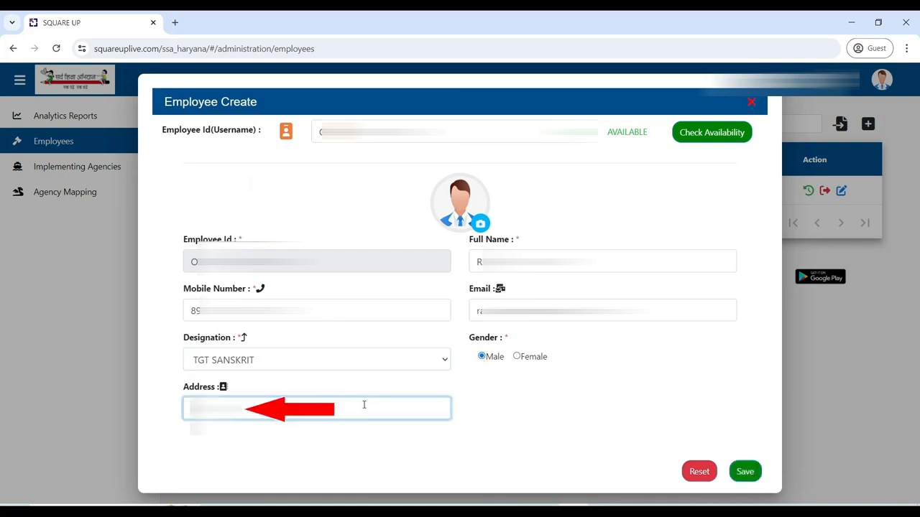
{"action": "left_click", "coordinate": [747, 471]}
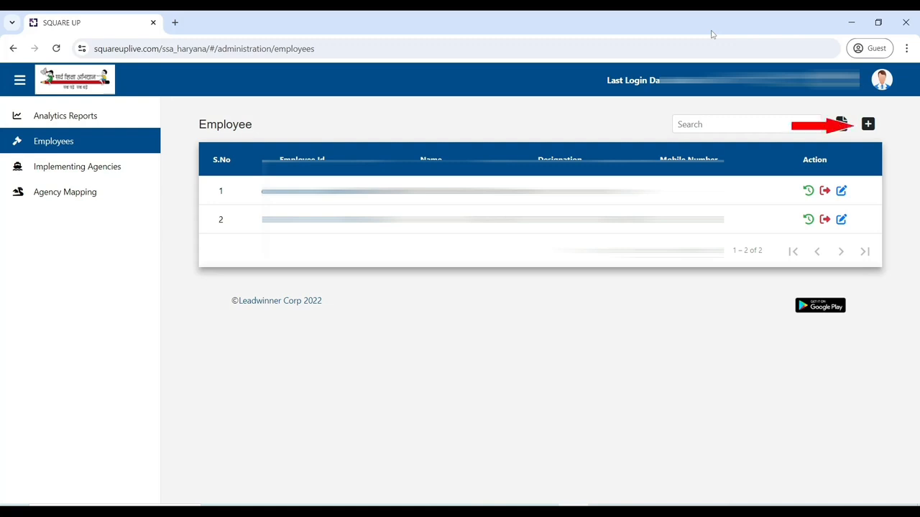
Start another employee record, enter the first approver's employee ID and check its availability
{"action": "left_click", "coordinate": [867, 124]}
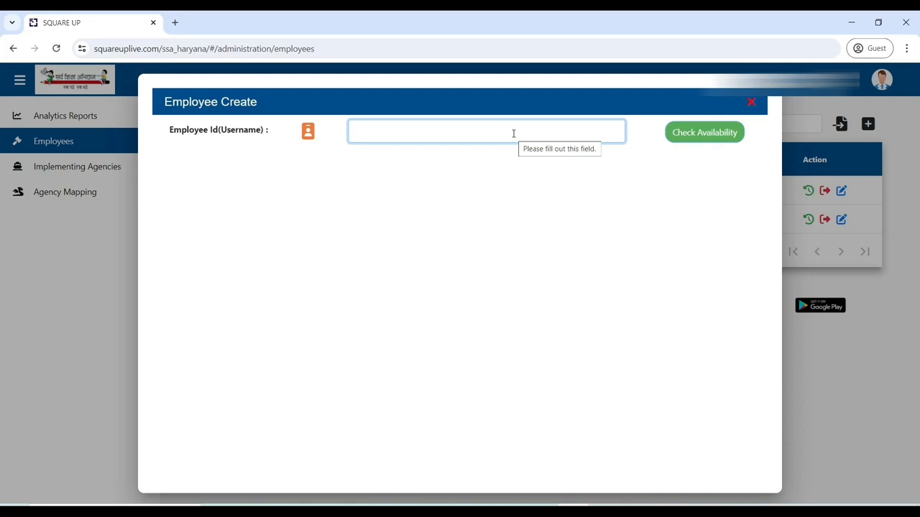
{"action": "type", "text": "AP"}
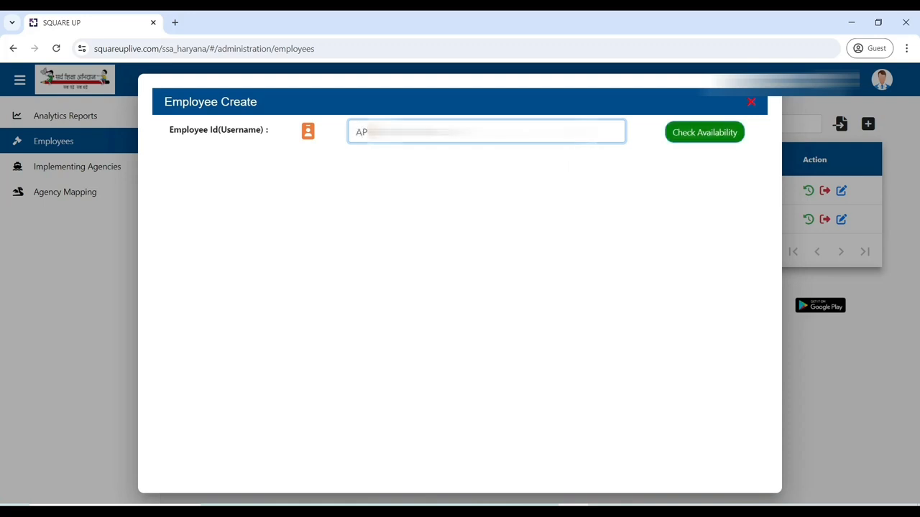
{"action": "left_click", "coordinate": [678, 138]}
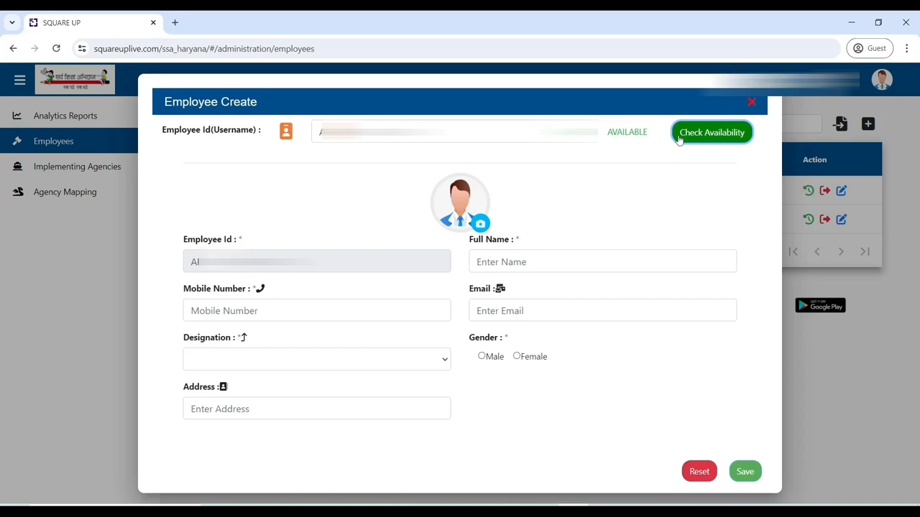
Fill in the first approver's full name, mobile number and e-mail
{"action": "left_click", "coordinate": [564, 261]}
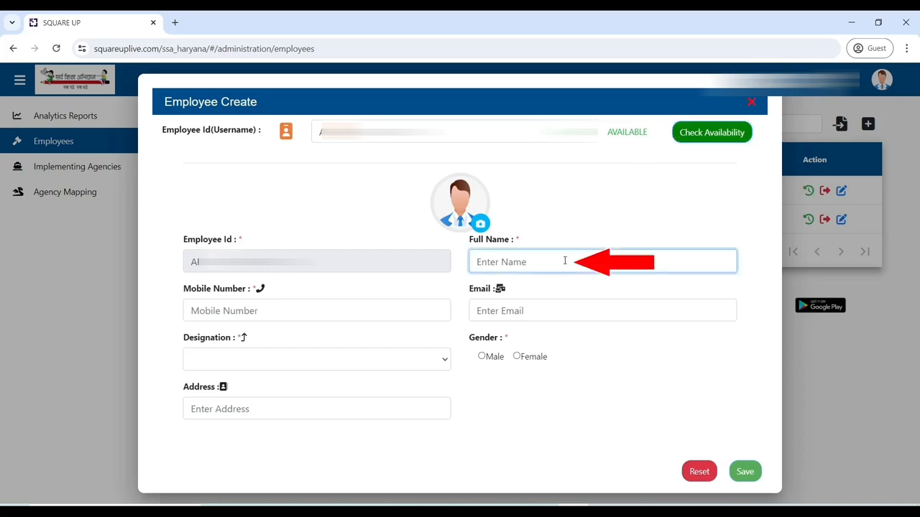
{"action": "type", "text": "S"}
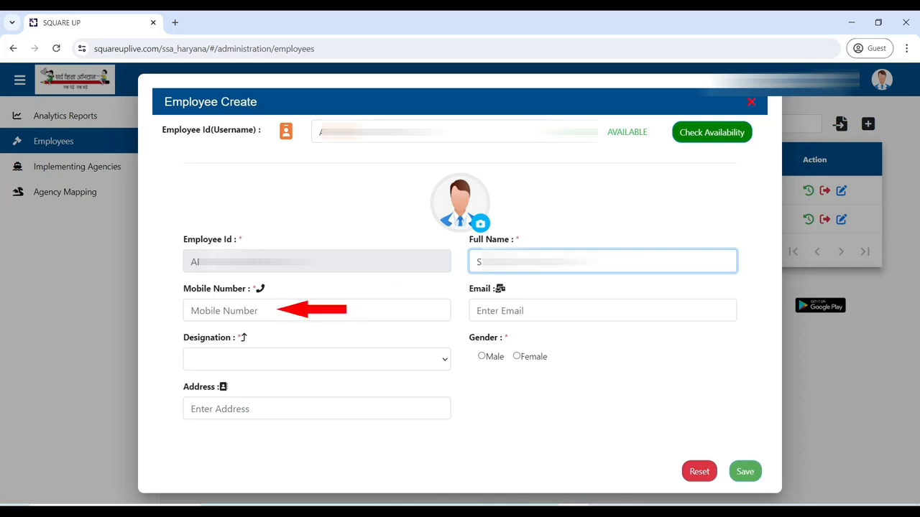
{"action": "left_click", "coordinate": [339, 309]}
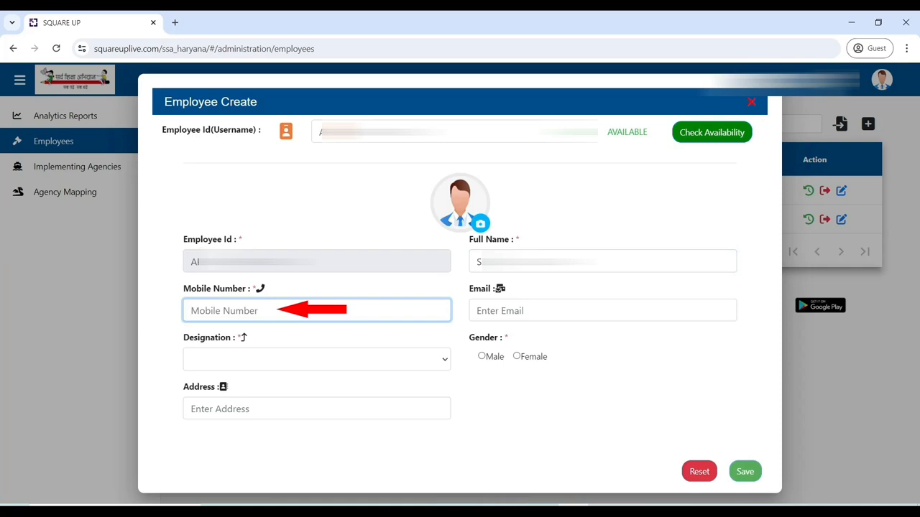
{"action": "type", "text": "90"}
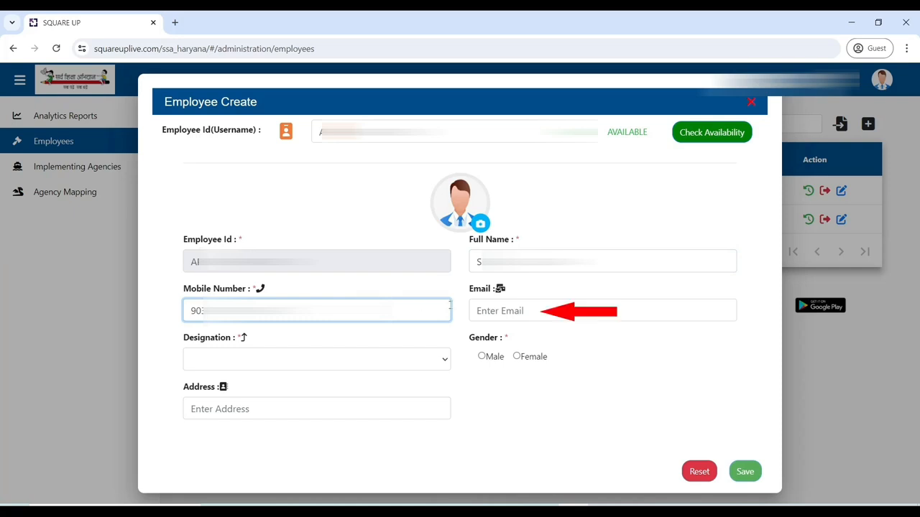
{"action": "left_click", "coordinate": [481, 307]}
{"action": "type", "text": "S"}
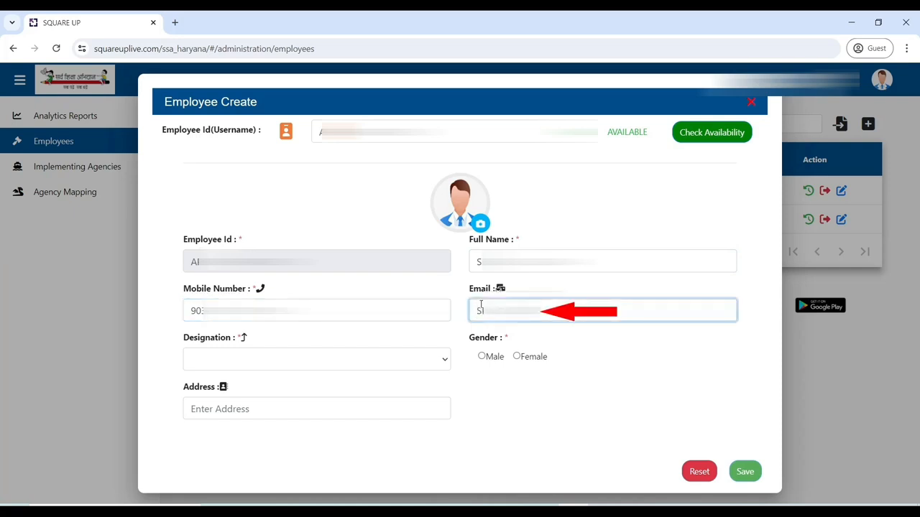
Set the first approver's designation to SMC President
{"action": "left_click", "coordinate": [343, 360]}
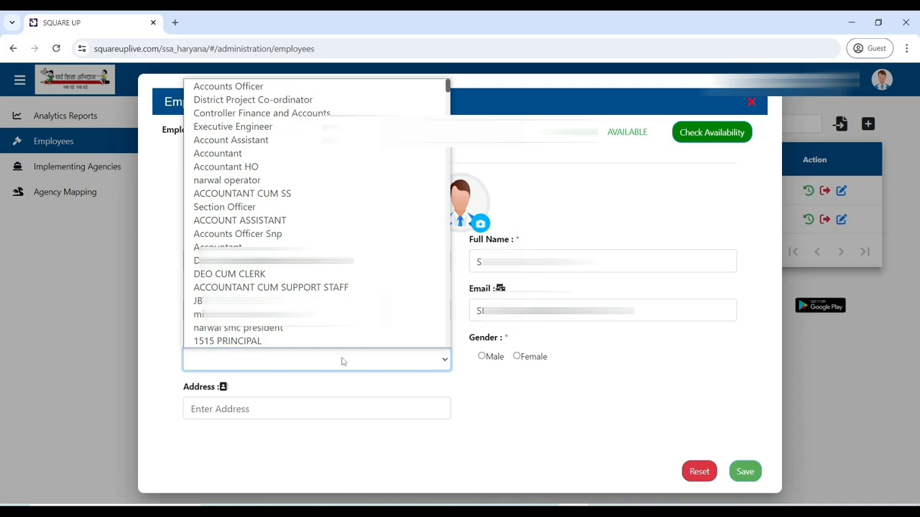
{"action": "type", "text": "sm"}
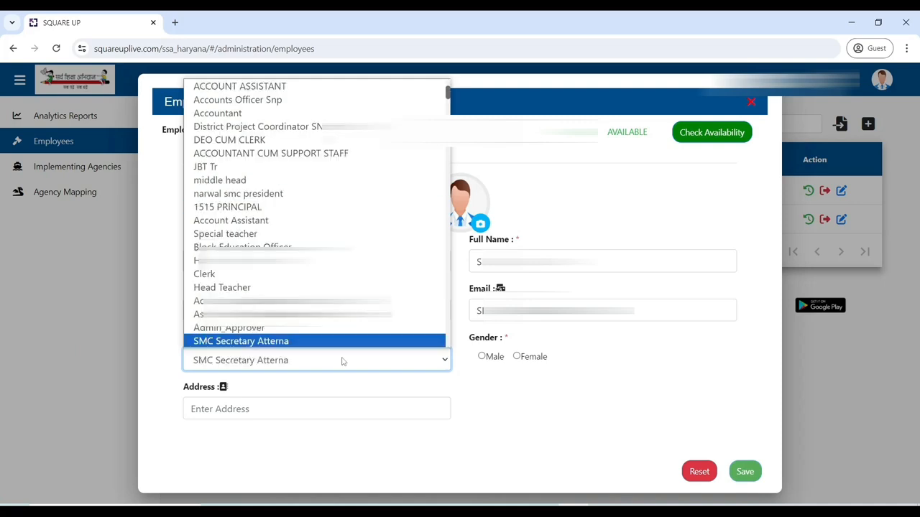
{"action": "key", "text": "s"}
{"action": "key", "text": "s"}
{"action": "key", "text": "s"}
{"action": "key", "text": "s"}
{"action": "key", "text": "s"}
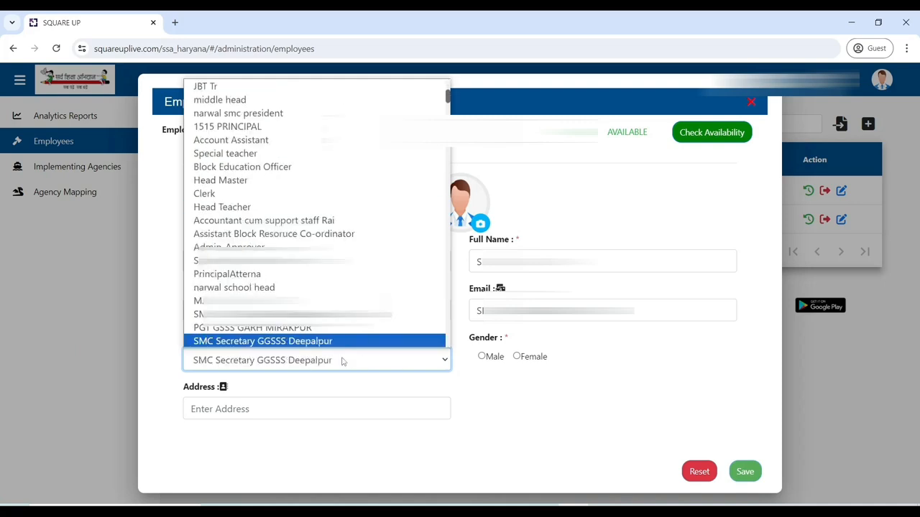
{"action": "key", "text": "s"}
{"action": "key", "text": "s"}
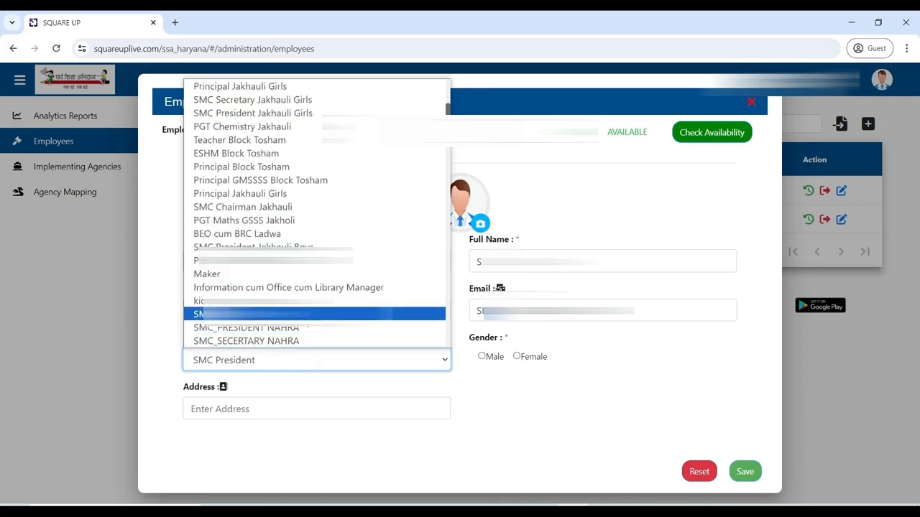
{"action": "left_click", "coordinate": [309, 314]}
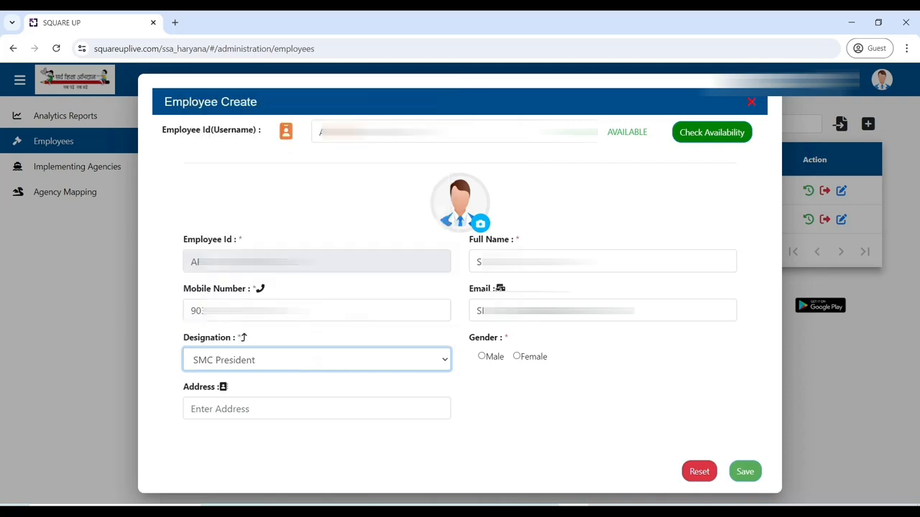
Set the first approver's gender to Female, enter the address, and save the employee record
{"action": "left_click", "coordinate": [517, 356]}
{"action": "left_click", "coordinate": [364, 410]}
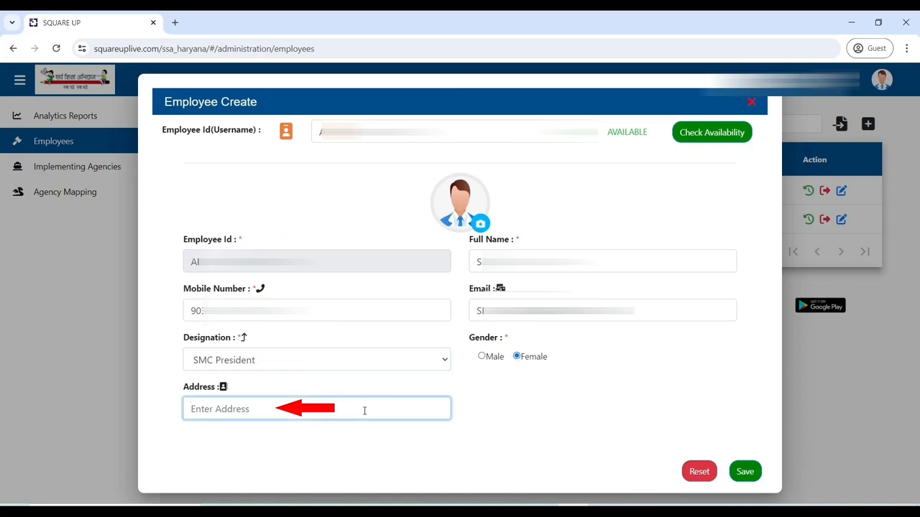
{"action": "type", "text": "H"}
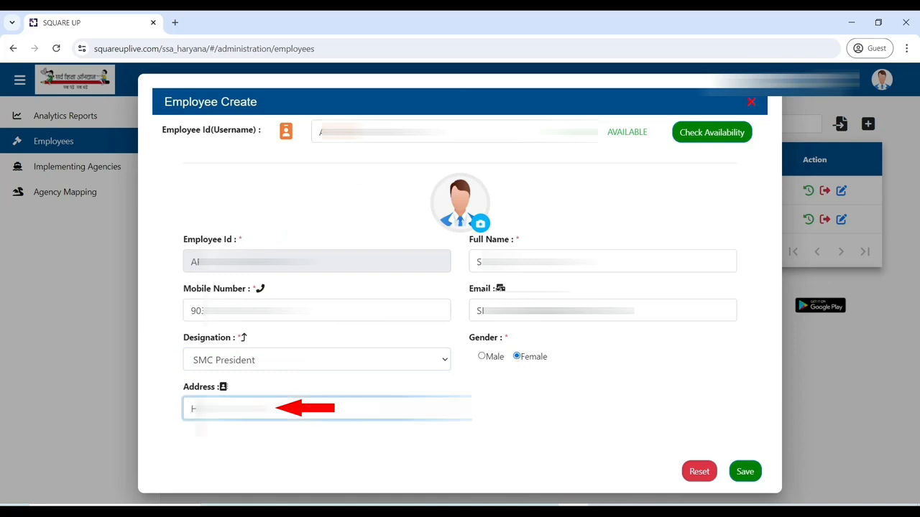
{"action": "left_click", "coordinate": [745, 471]}
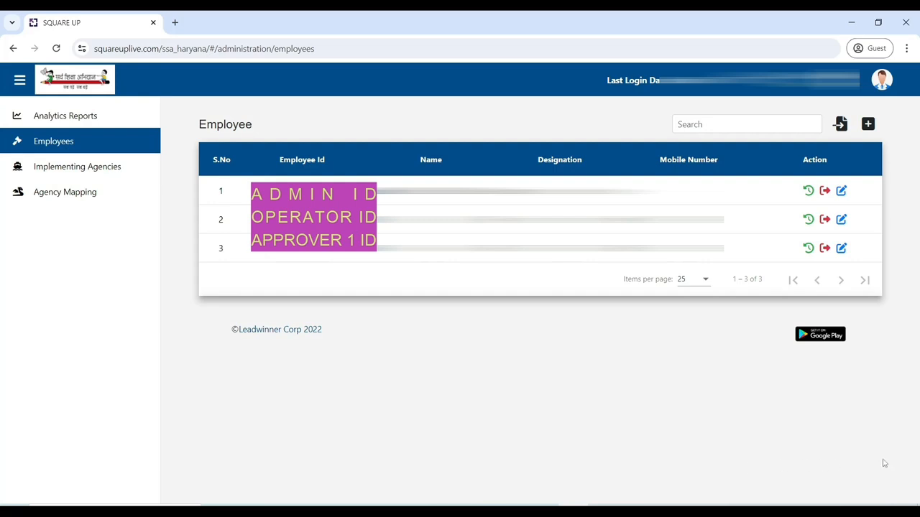
Start a third new employee record, enter its employee ID and check the ID's availability
{"action": "left_click", "coordinate": [869, 125]}
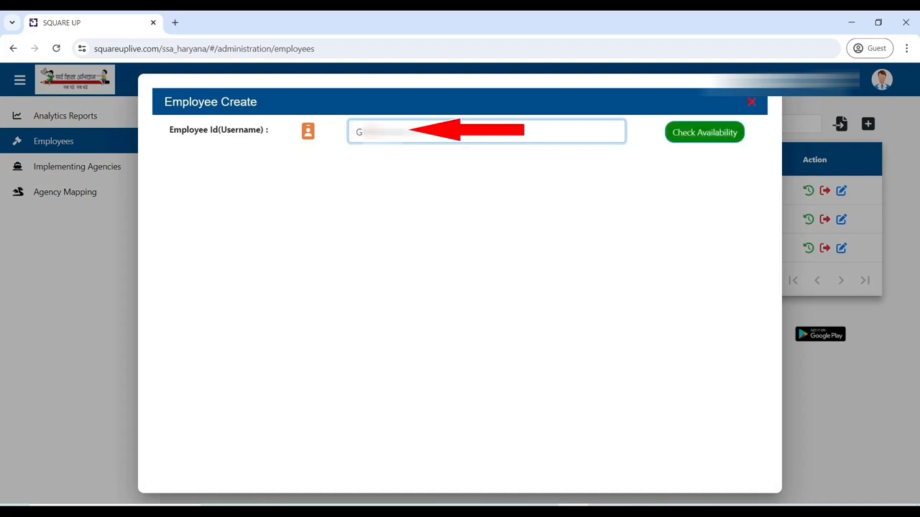
{"action": "left_click", "coordinate": [683, 136]}
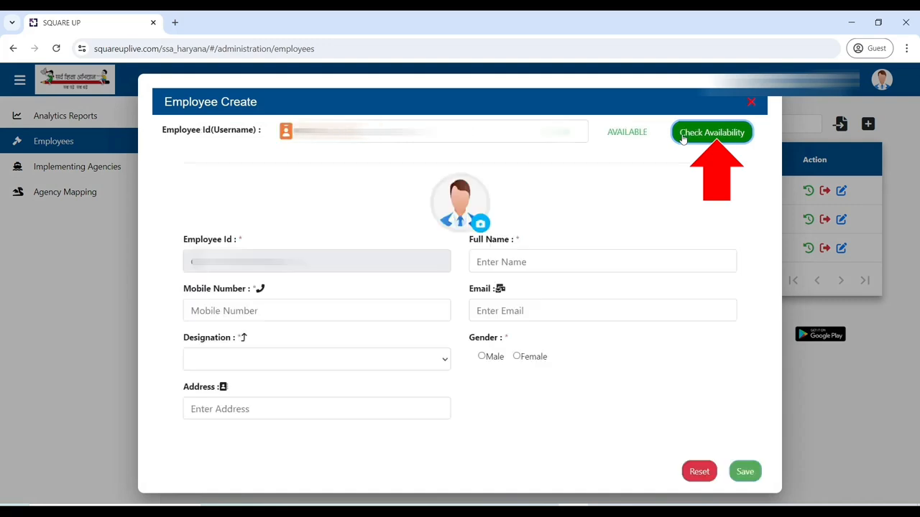
Fill in the third employee's full name, mobile number and e-mail
{"action": "left_click", "coordinate": [574, 261]}
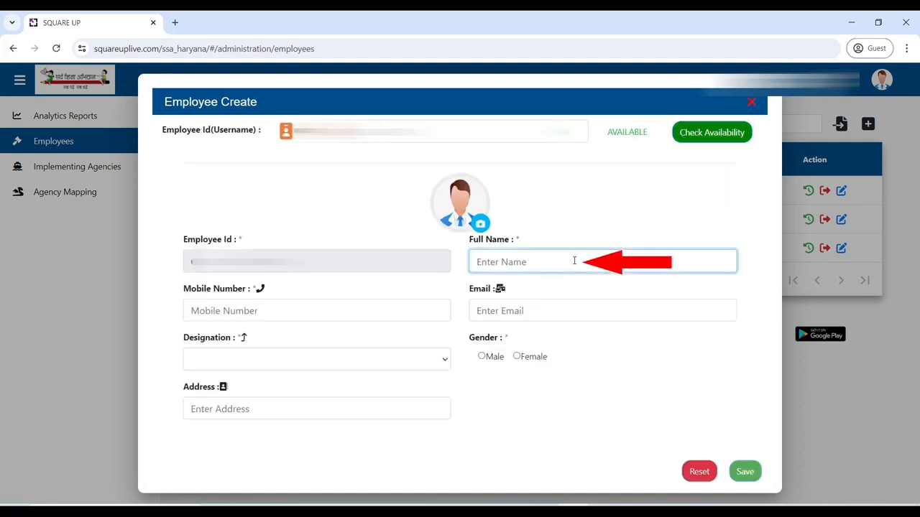
{"action": "type", "text": "N"}
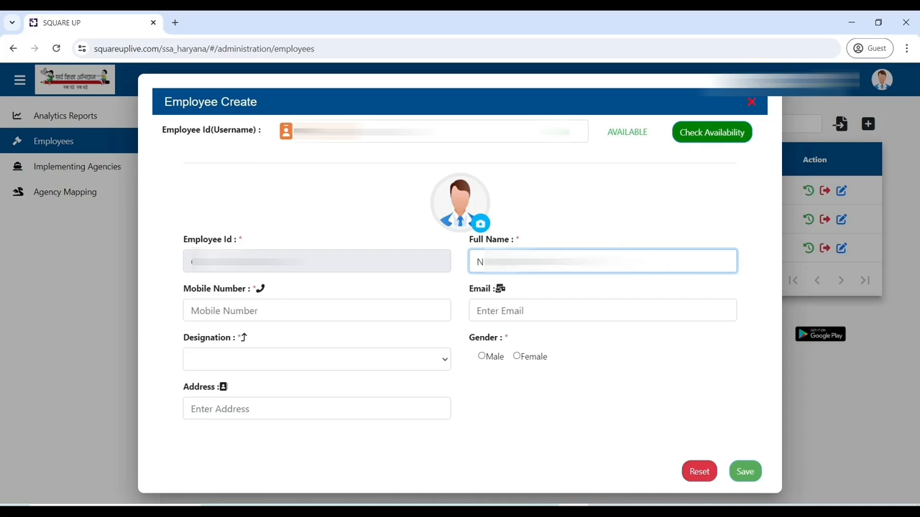
{"action": "left_click", "coordinate": [397, 313]}
{"action": "type", "text": "M"}
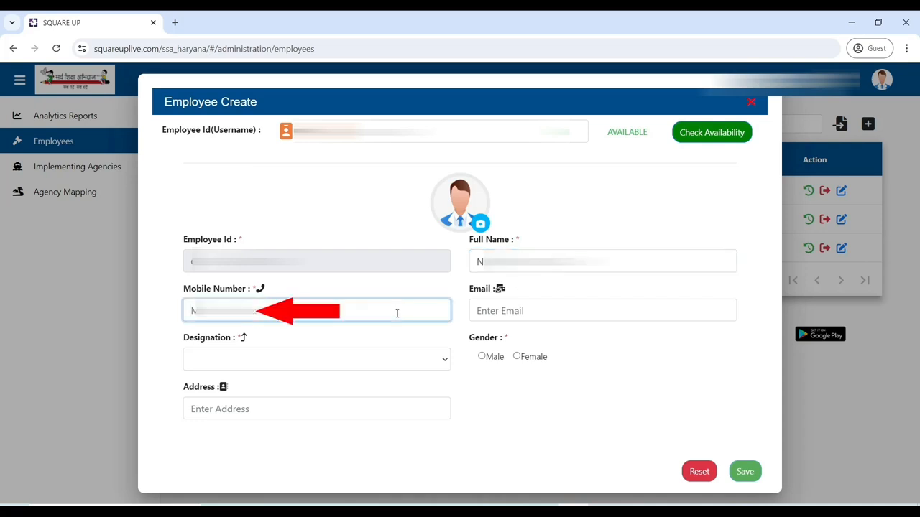
{"action": "type", "text": "9"}
{"action": "left_click", "coordinate": [552, 312]}
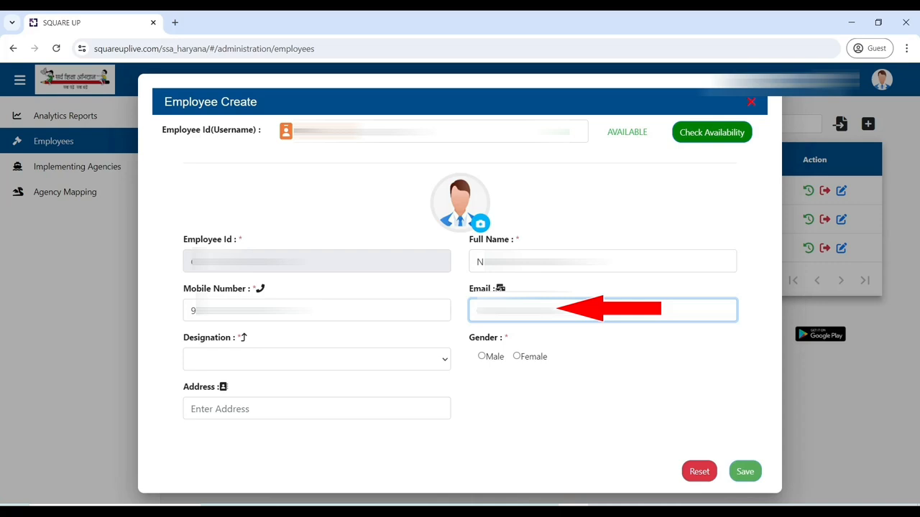
Set the third employee's designation to ESHM
{"action": "left_click", "coordinate": [375, 361]}
{"action": "type", "text": "ESHM"}
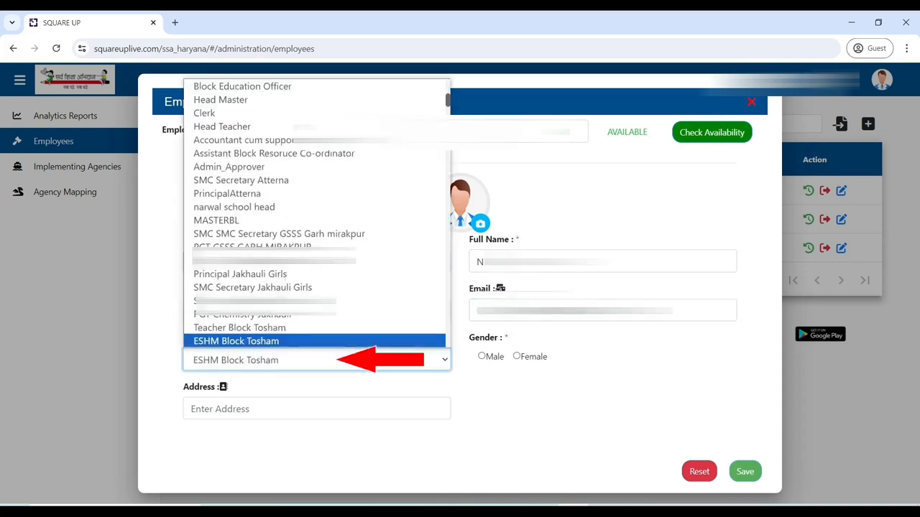
{"action": "scroll", "coordinate": [356, 343], "scroll_direction": "down", "scroll_amount": 1}
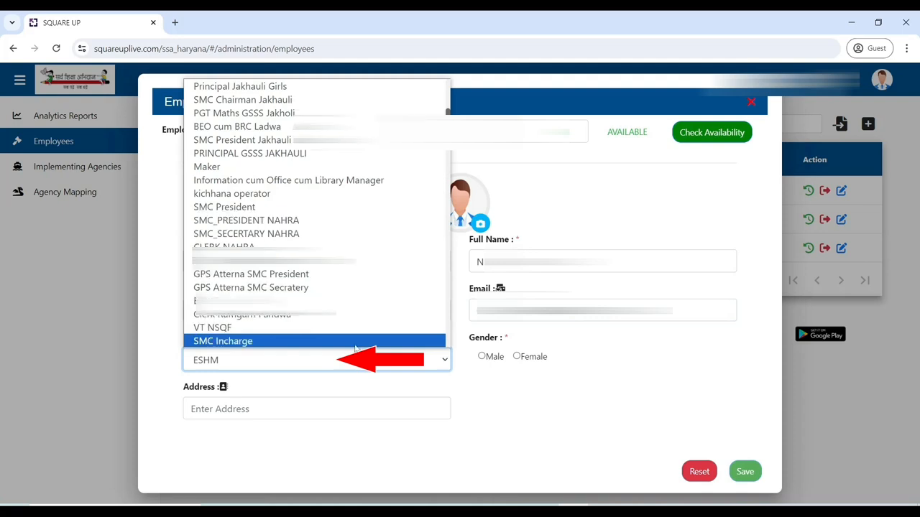
{"action": "left_click", "coordinate": [347, 304]}
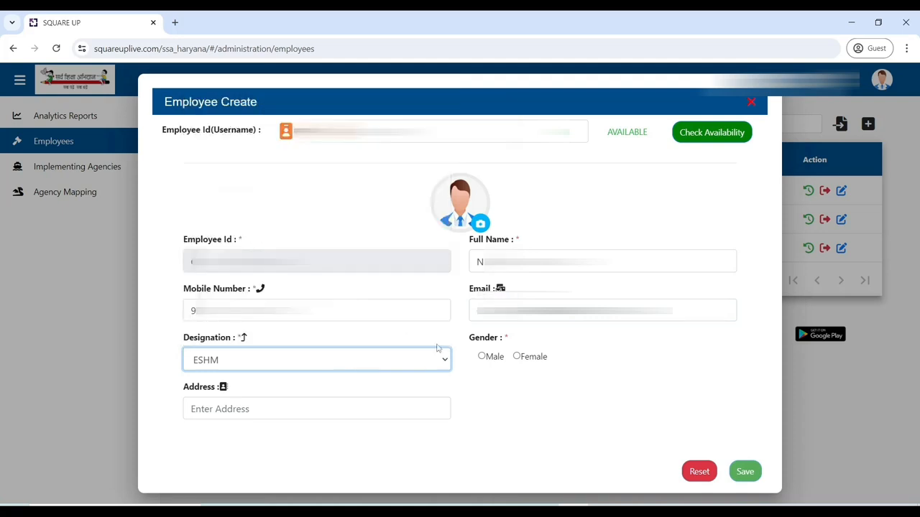
Set the third employee's gender to Female, enter the address, and save the employee record
{"action": "left_click", "coordinate": [516, 357]}
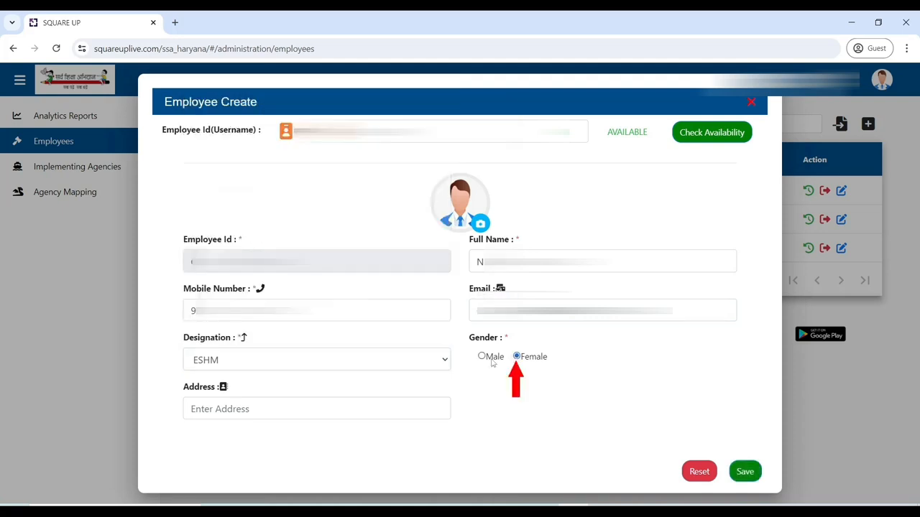
{"action": "left_click", "coordinate": [335, 404]}
{"action": "type", "text": "H"}
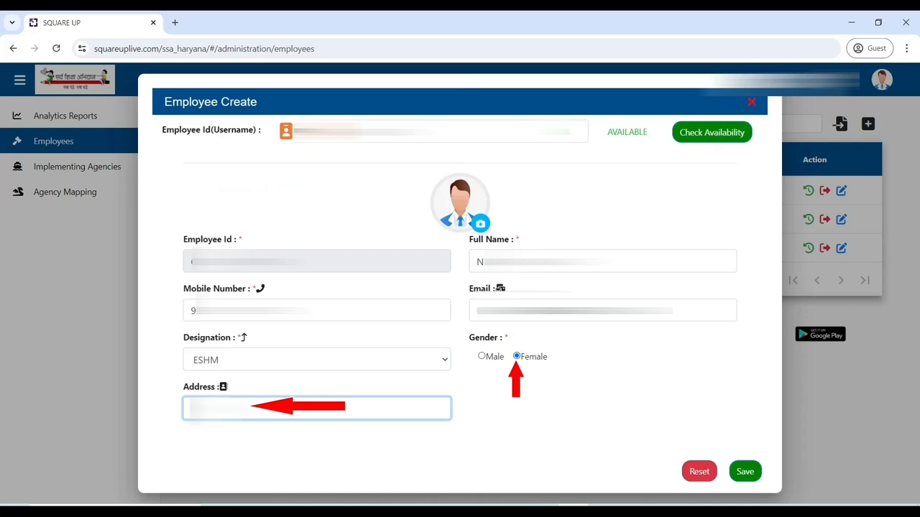
{"action": "left_click", "coordinate": [740, 477]}
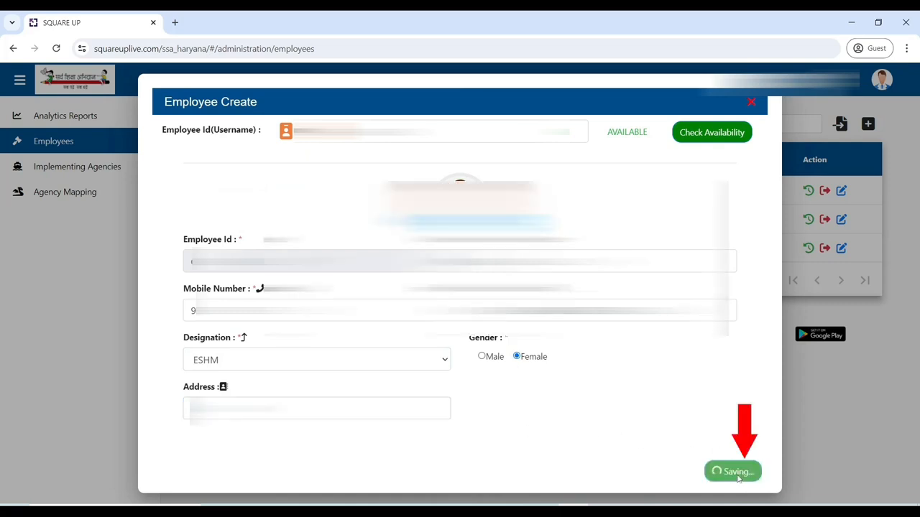